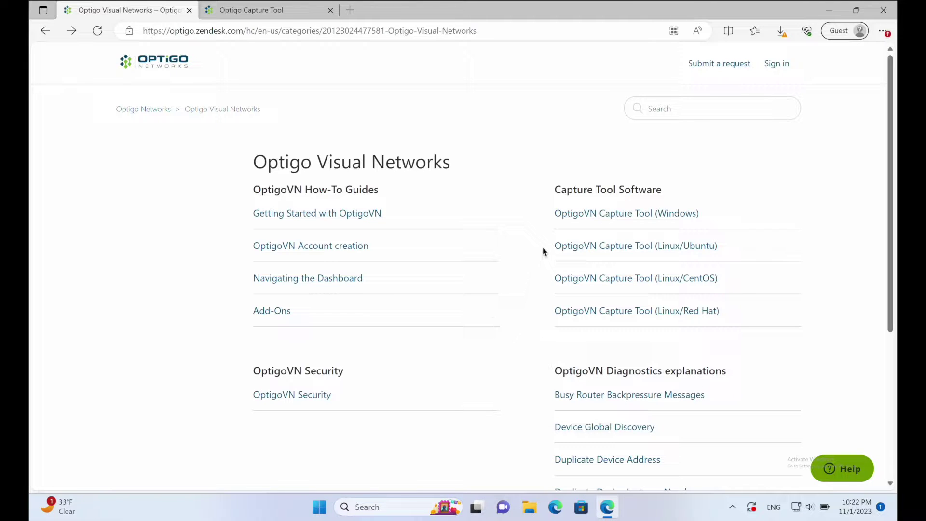
# Download the Windows installer from the OptigoVN Capture Tool (Windows) Help Center article
pyautogui.click(592, 213)
pyautogui.scroll(-3, 436, 231)
pyautogui.scroll(-5, 436, 235)
pyautogui.click(261, 351)
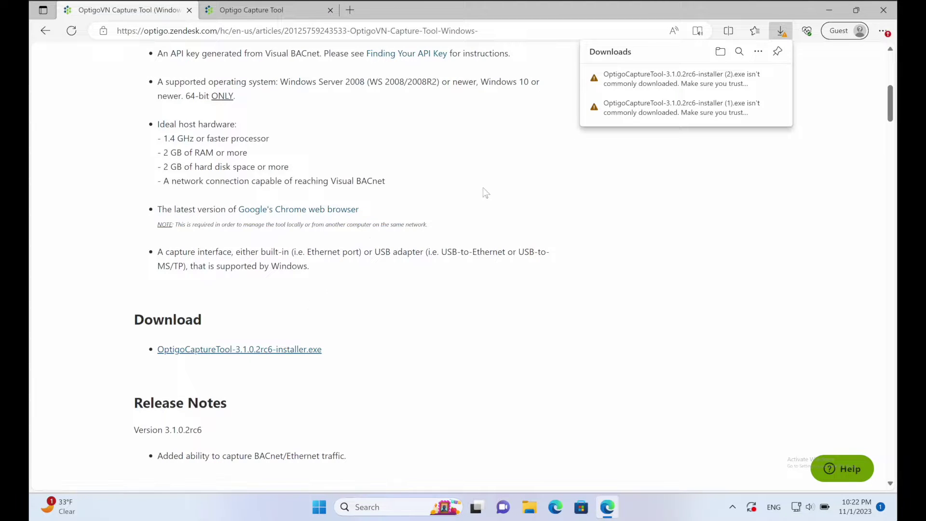
# Run the downloaded Capture Tool installer and proceed through setup to installation
pyautogui.click(675, 79)
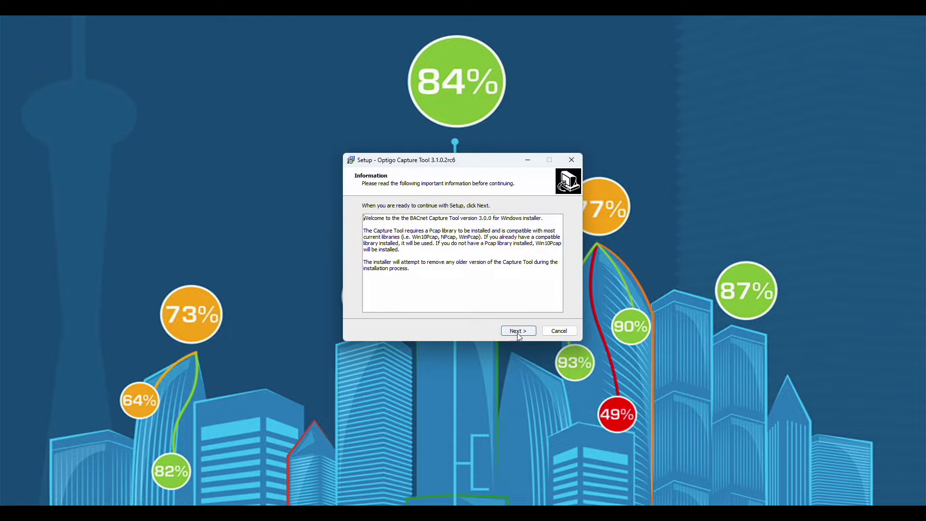
pyautogui.click(518, 331)
pyautogui.click(519, 331)
pyautogui.click(518, 331)
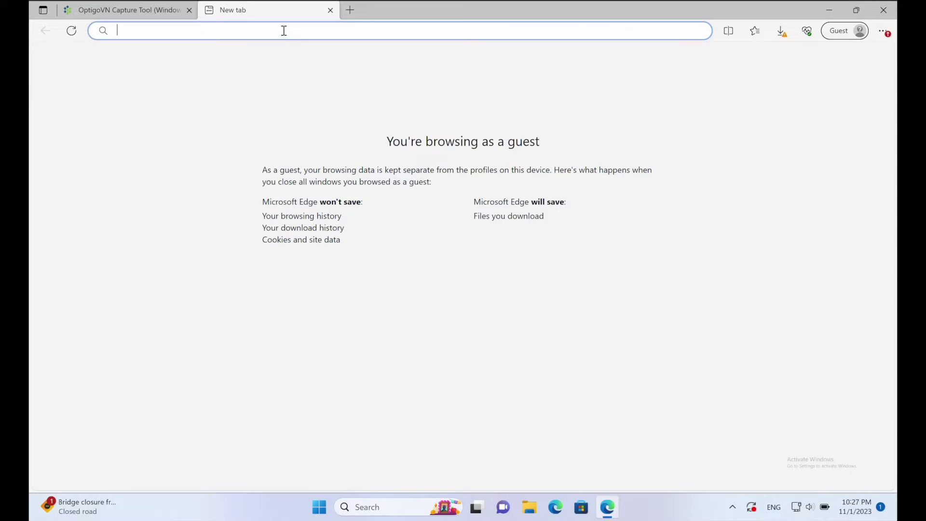
pyautogui.write('https://localhost:4000/login')
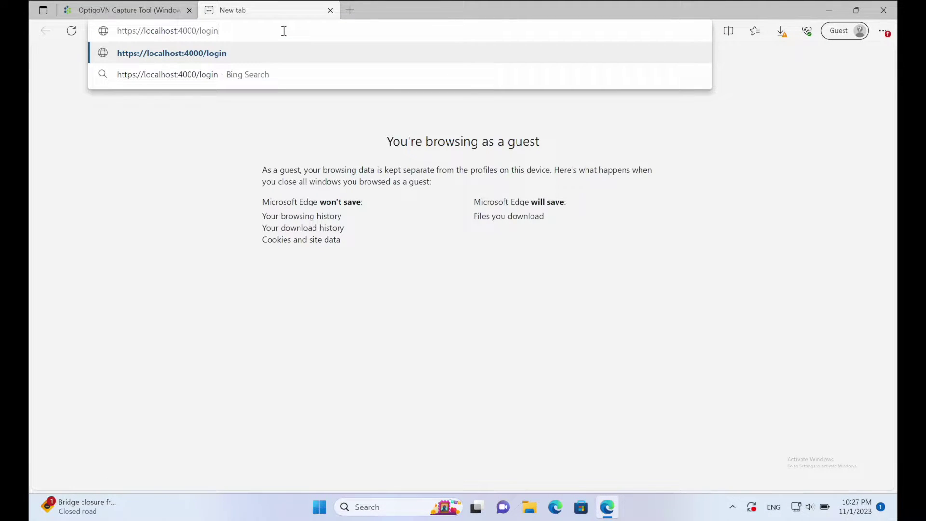
pyautogui.press('Return')
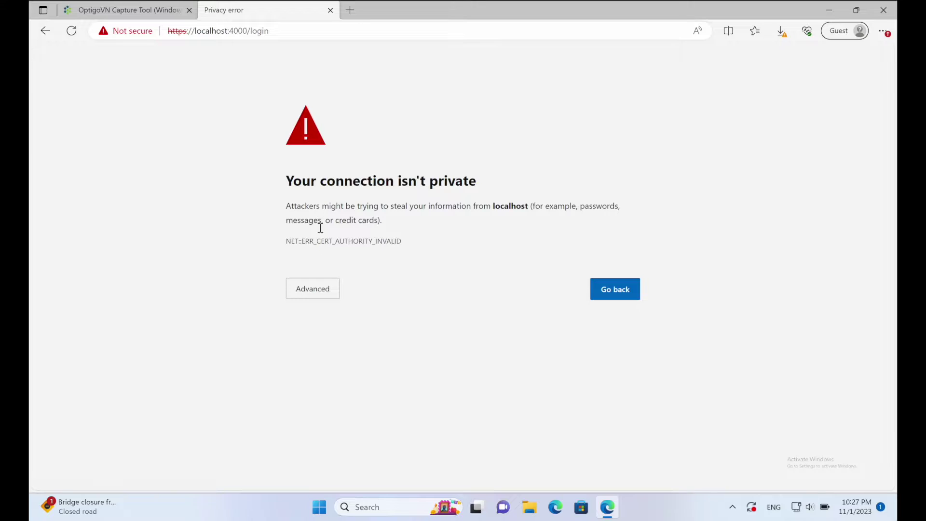
pyautogui.click(310, 290)
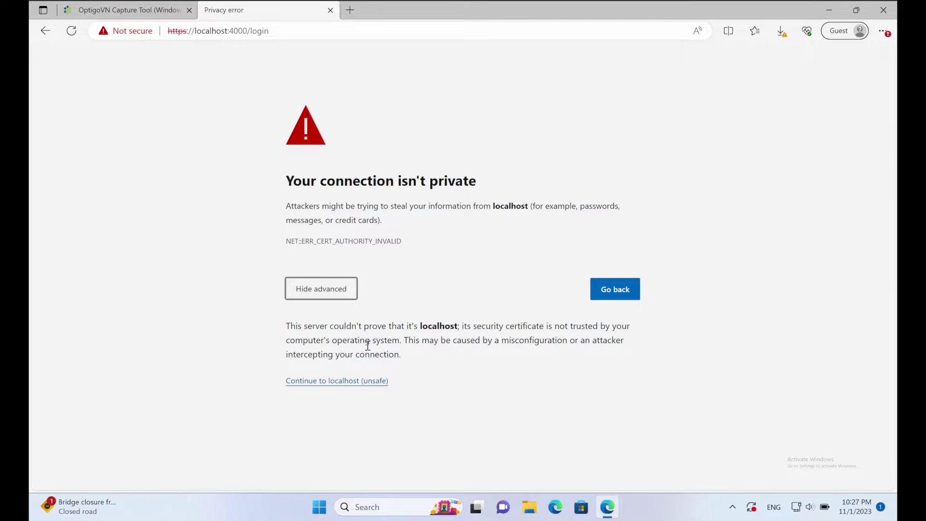
pyautogui.click(325, 381)
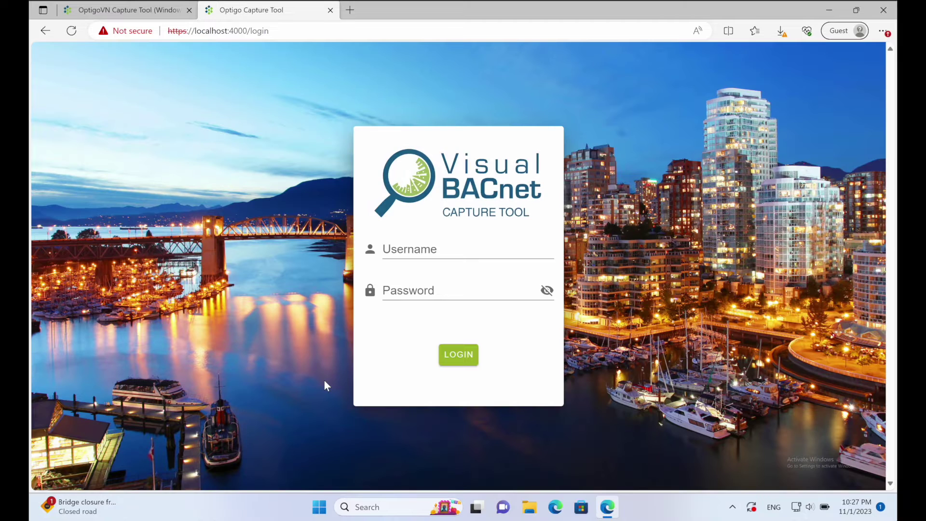
# Sign in with the admin account and change the Cloudlink server to app.optigovn.com
pyautogui.click(427, 250)
pyautogui.press('Tab')
pyautogui.click(546, 290)
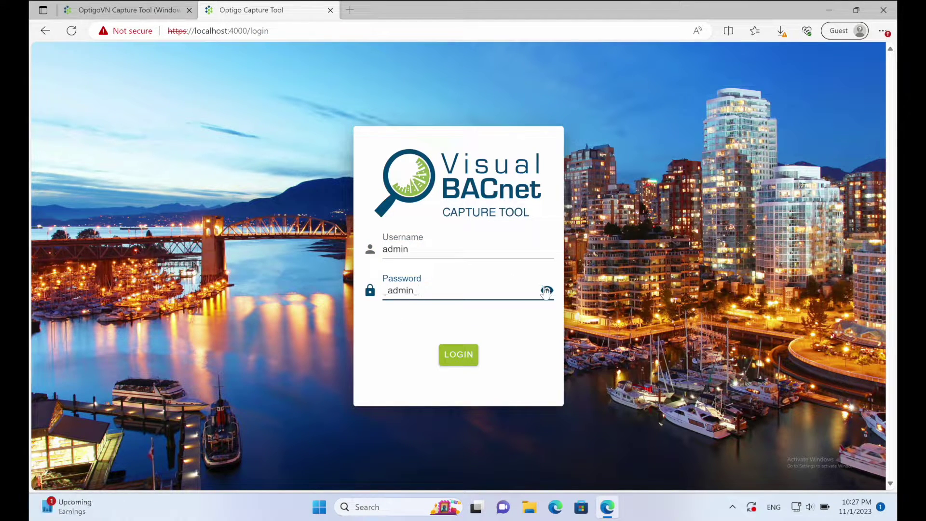
pyautogui.click(467, 354)
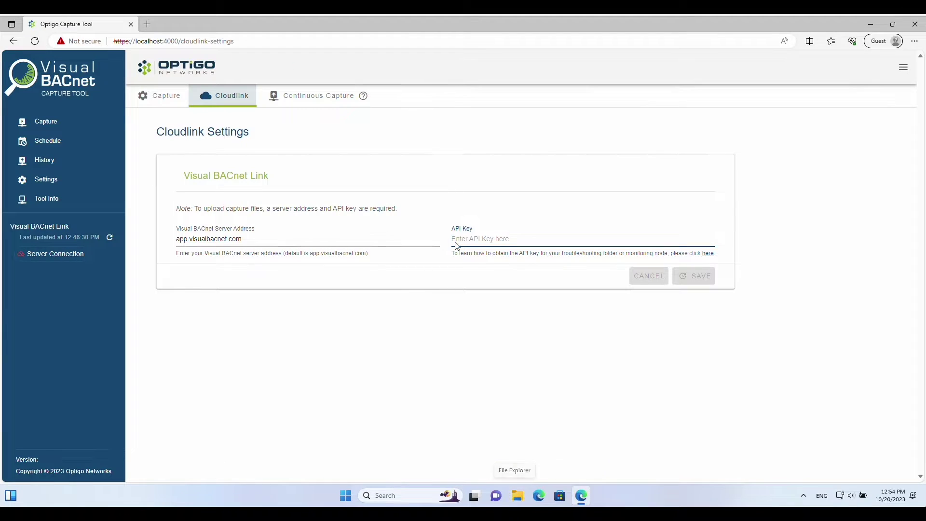
pyautogui.moveTo(187, 239); pyautogui.dragTo(280, 240)
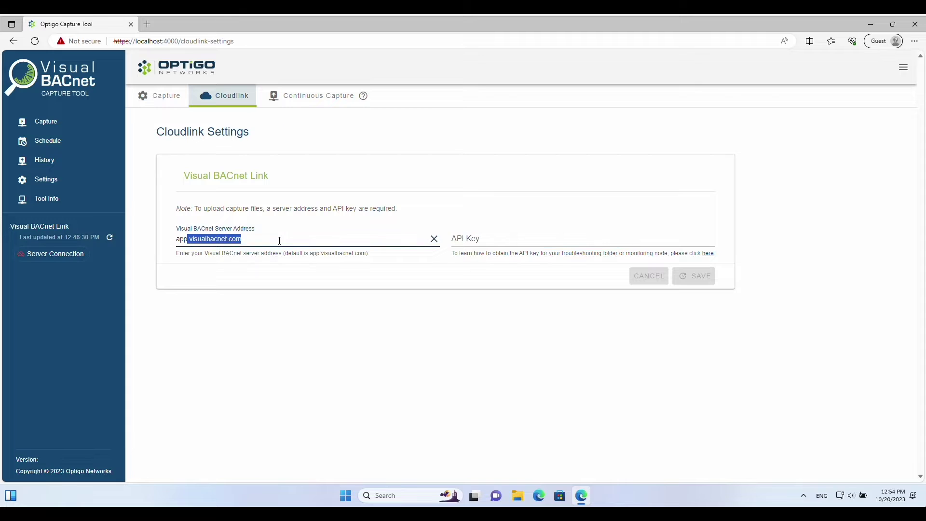
pyautogui.write('.optigovn.com')
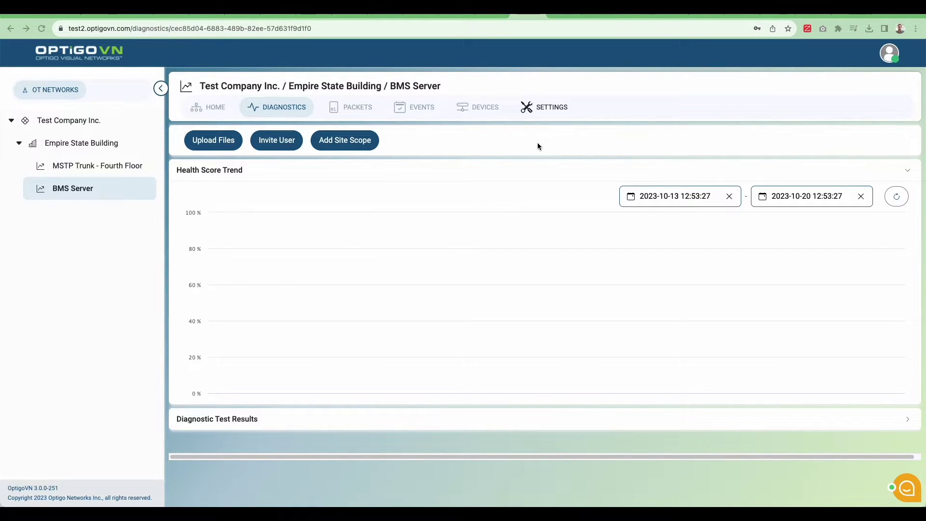
# Copy the BMS Server node's API key from its OptigoVN settings page
pyautogui.click(544, 112)
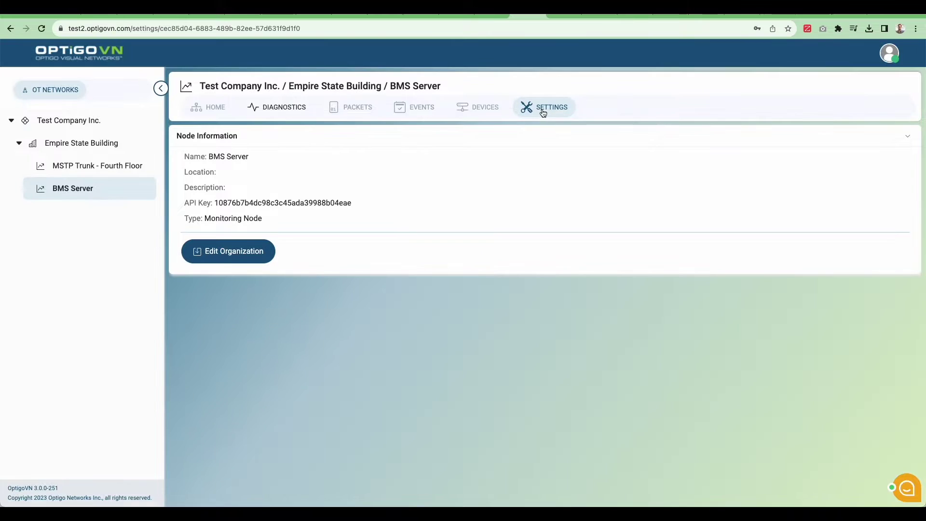
pyautogui.moveTo(355, 201); pyautogui.dragTo(215, 204)
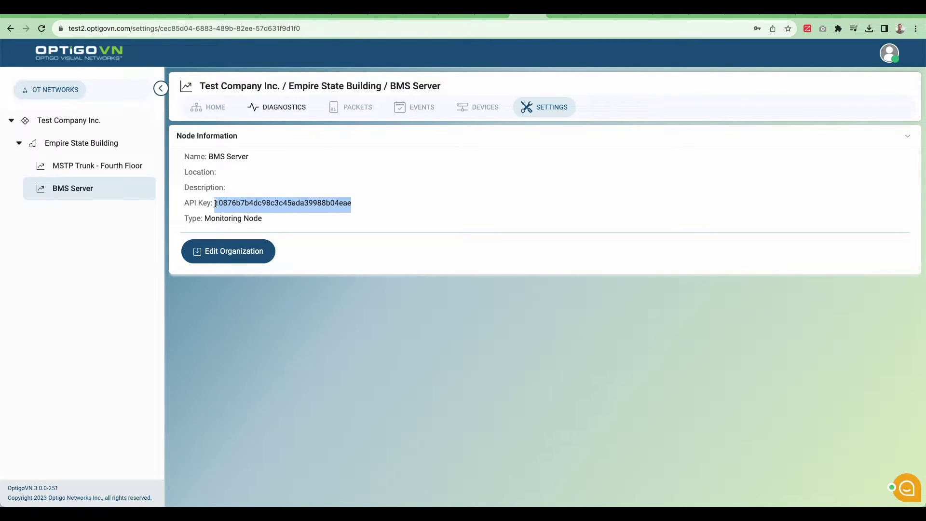
pyautogui.rightClick(228, 202)
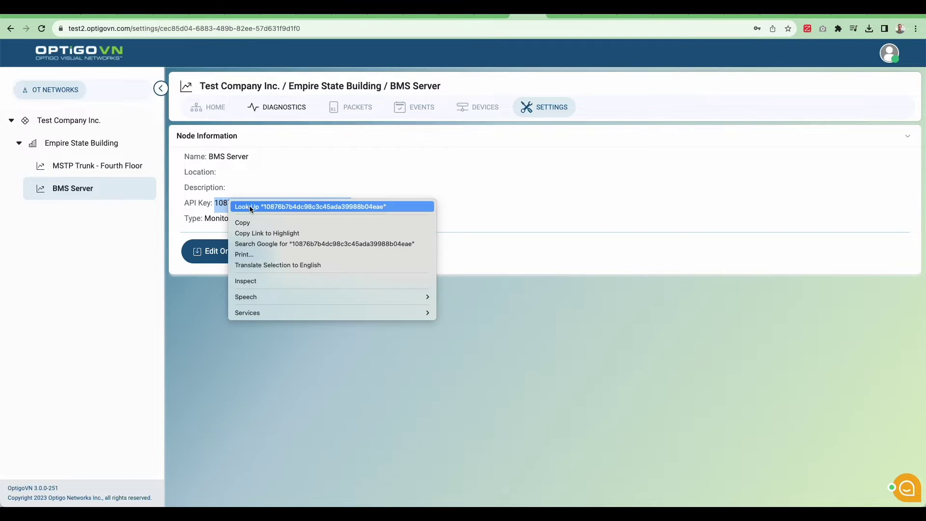
pyautogui.click(502, 235)
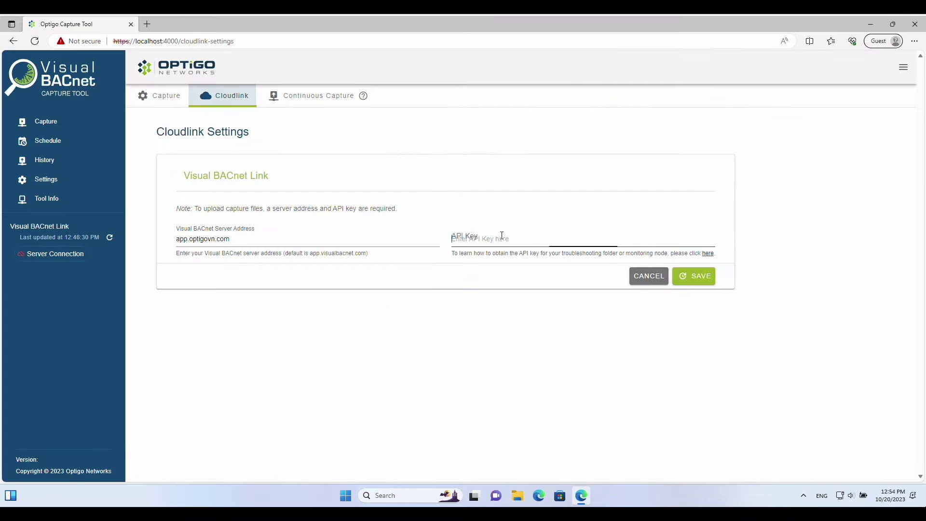
# Paste the API key into Cloudlink settings, save and confirm, then check Server Connection status
pyautogui.hotkey('ctrl', 'v')
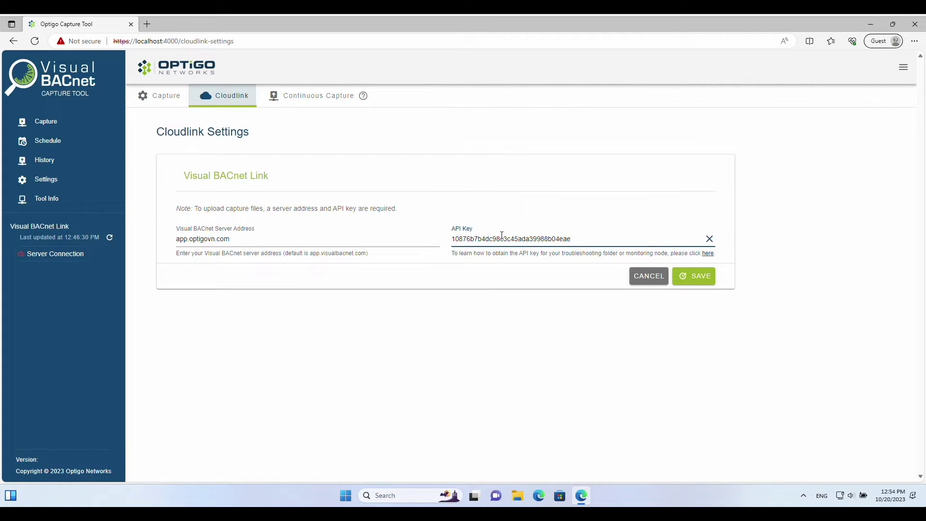
pyautogui.click(687, 280)
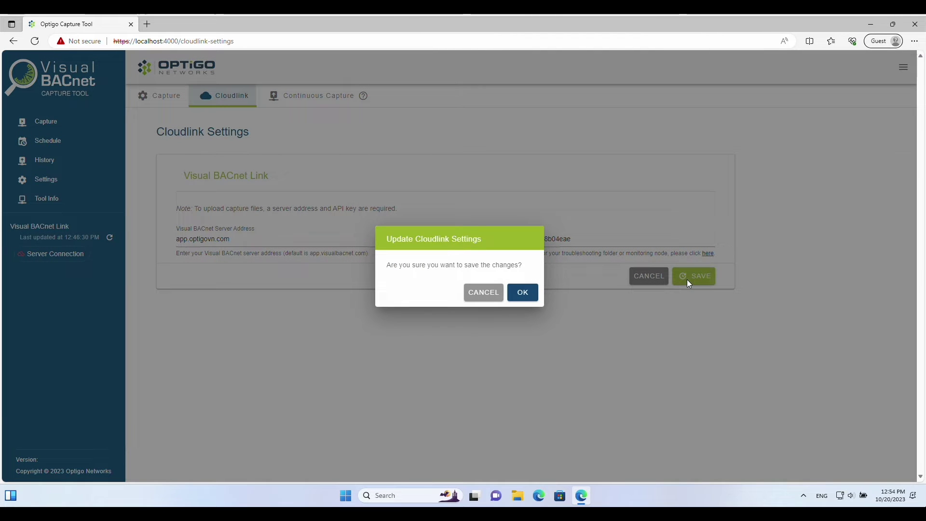
pyautogui.click(527, 293)
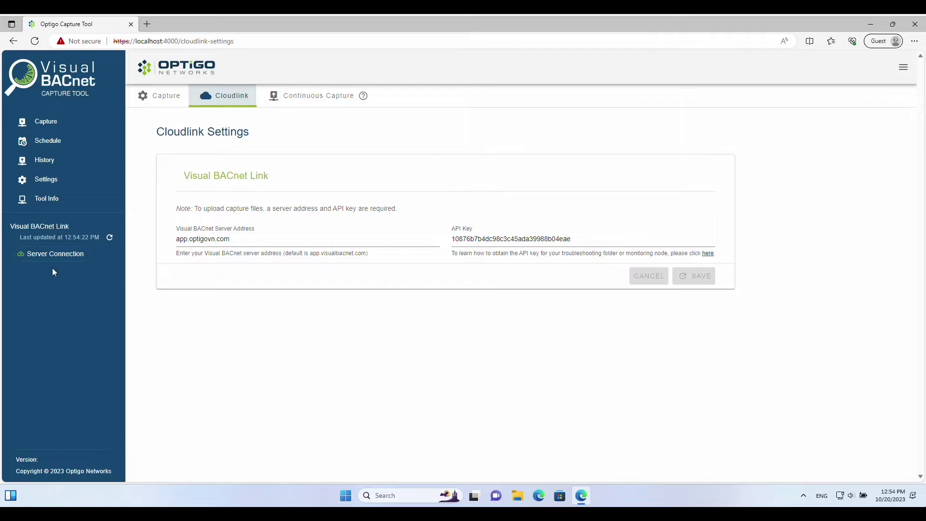
pyautogui.moveTo(54, 258)
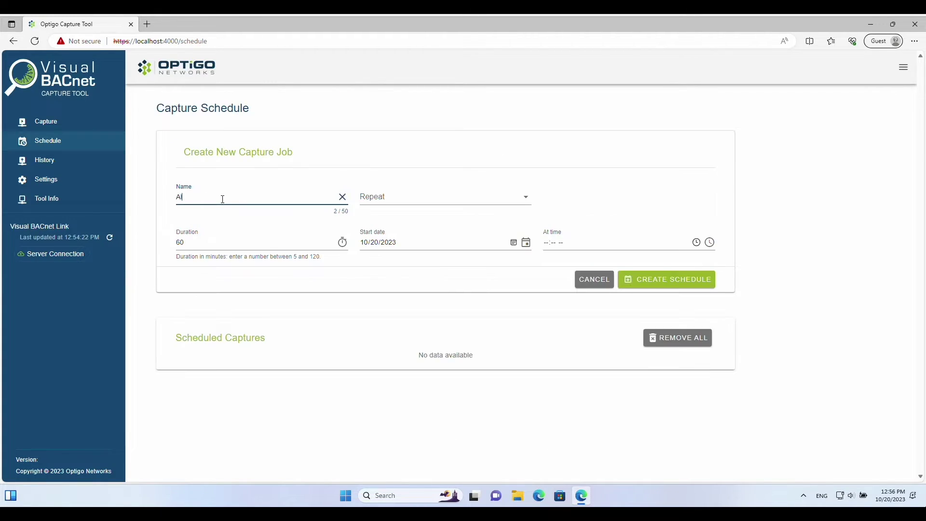
# Name the capture job Always On, repeating hourly every 1 hour for 60 minutes
pyautogui.write('ways On')
pyautogui.click(424, 202)
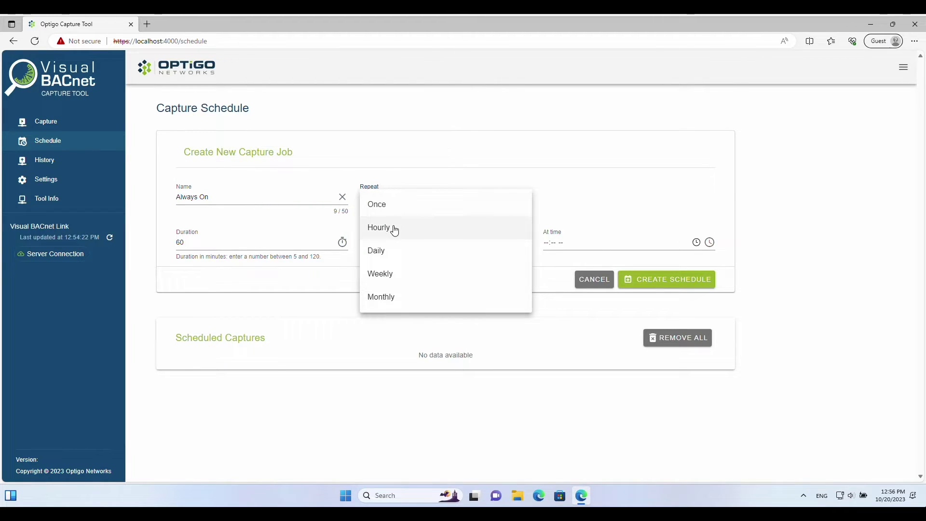
pyautogui.click(395, 228)
pyautogui.click(582, 206)
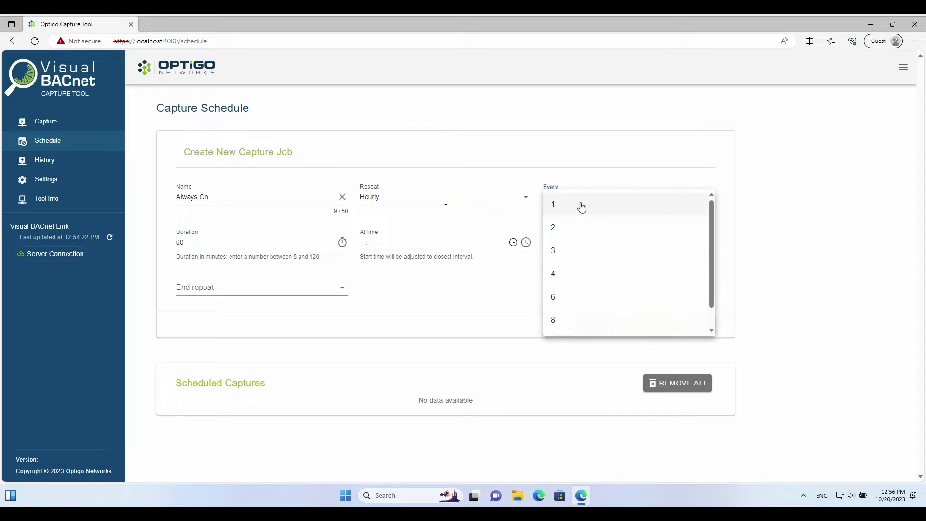
pyautogui.click(573, 207)
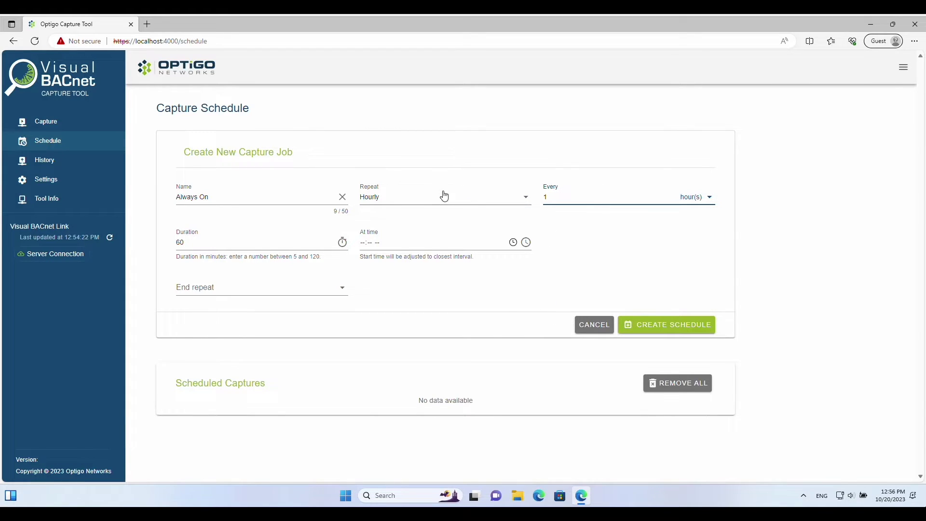
pyautogui.click(198, 243)
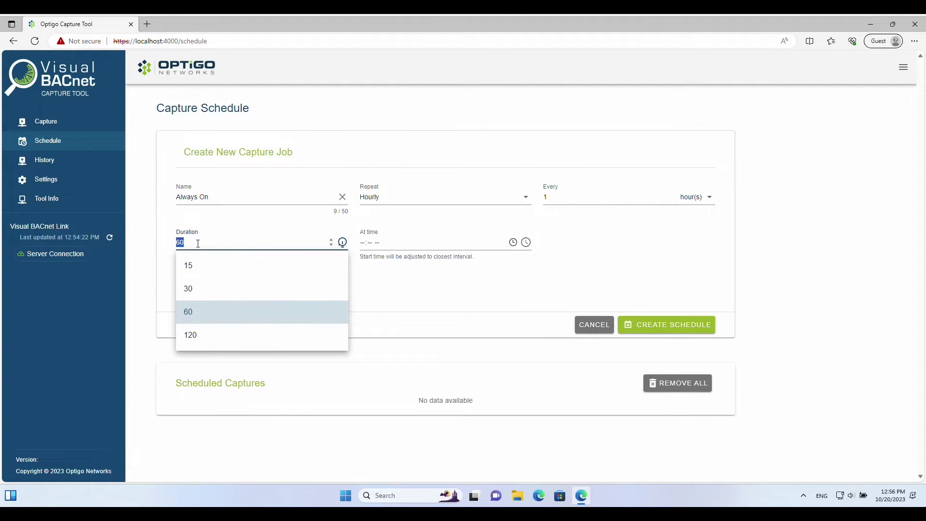
pyautogui.click(212, 319)
# Set the start time to 01:00 PM, end repeat to Never, and create the schedule
pyautogui.click(363, 242)
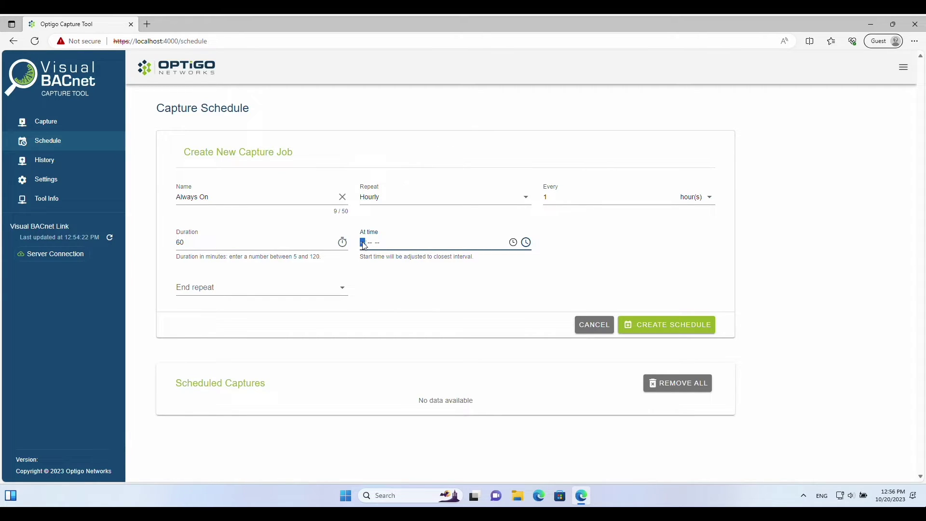
pyautogui.write('1:-- --')
pyautogui.press('Tab')
pyautogui.write('00')
pyautogui.click(594, 235)
pyautogui.click(215, 289)
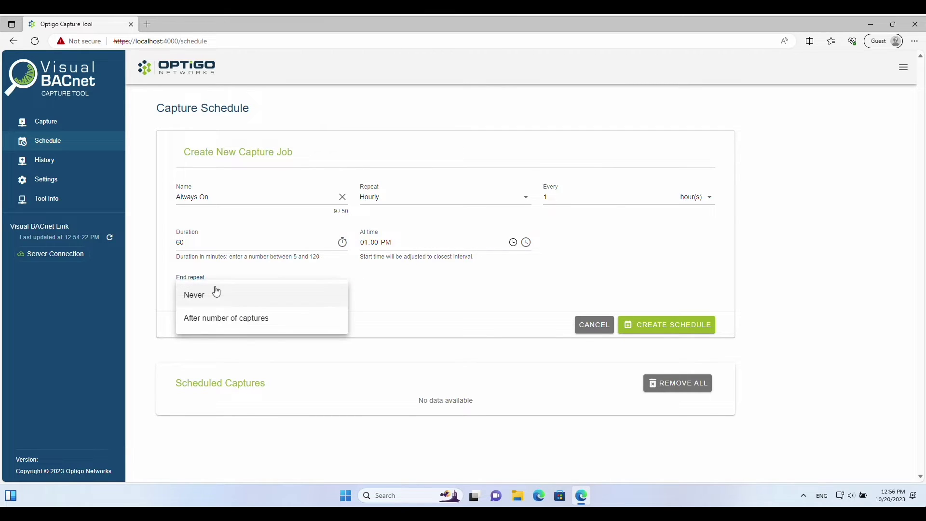
pyautogui.click(202, 295)
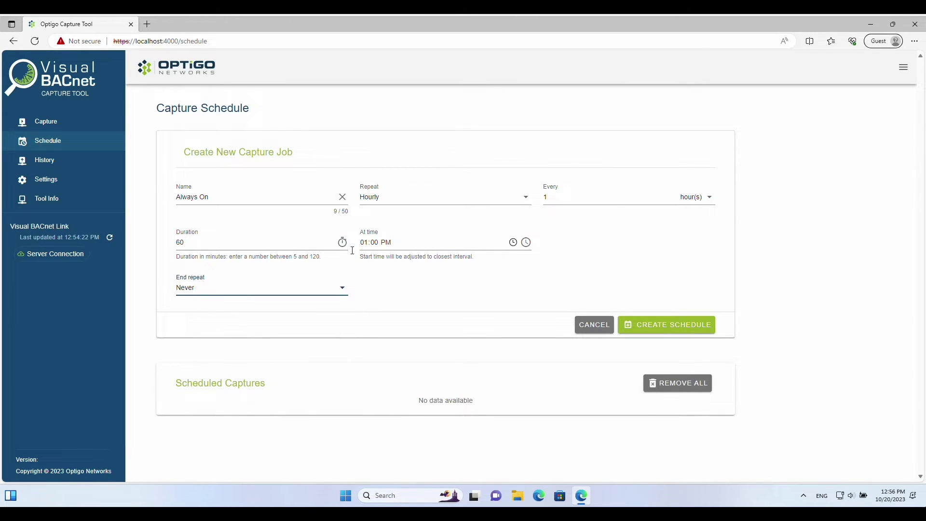
pyautogui.click(643, 328)
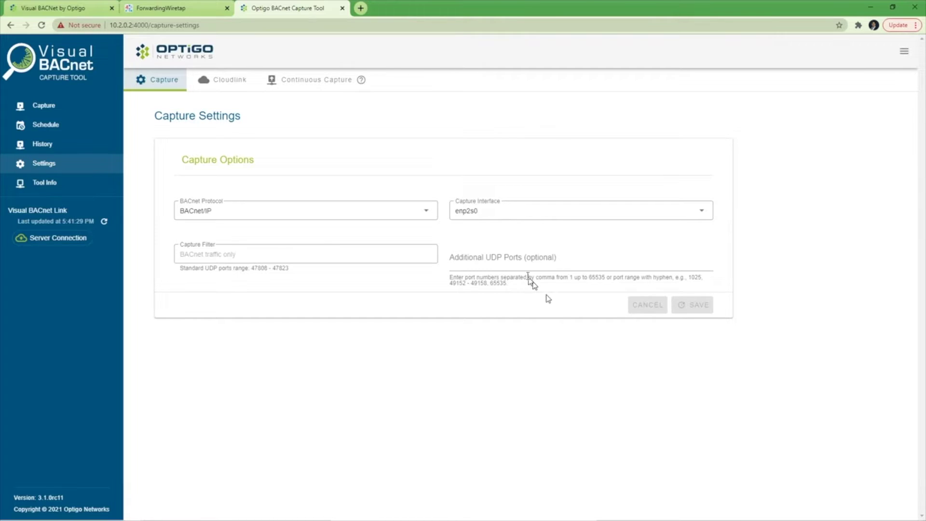
# Add 49000 to Additional UDP Ports and confirm saving the capture settings
pyautogui.click(519, 264)
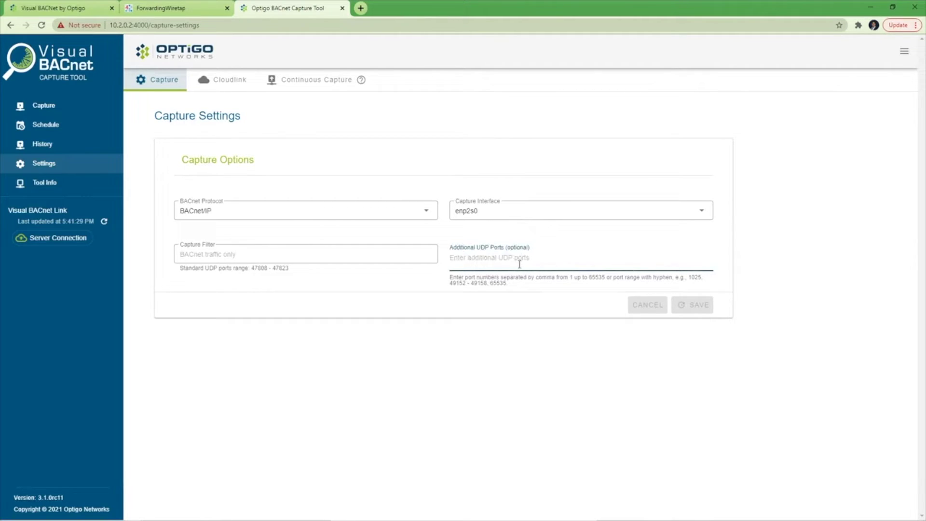
pyautogui.write('49000')
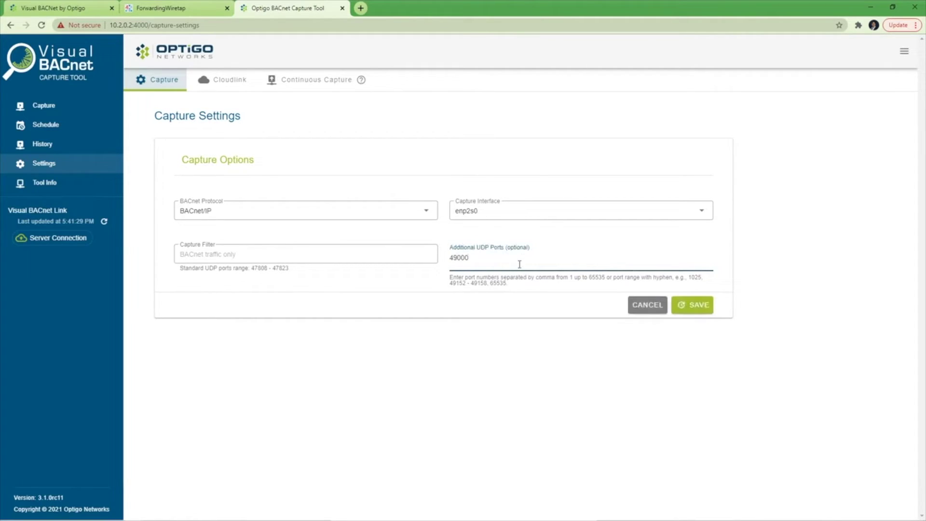
pyautogui.press('Return')
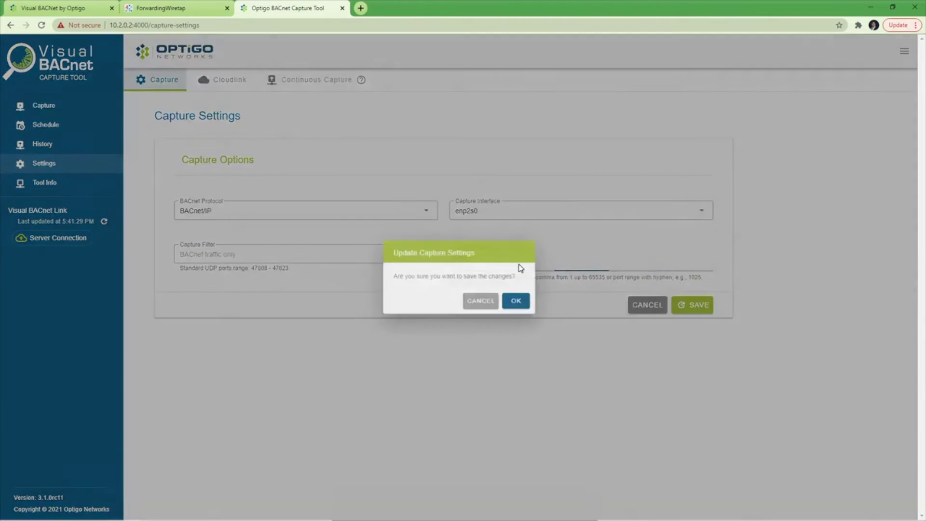
pyautogui.click(522, 302)
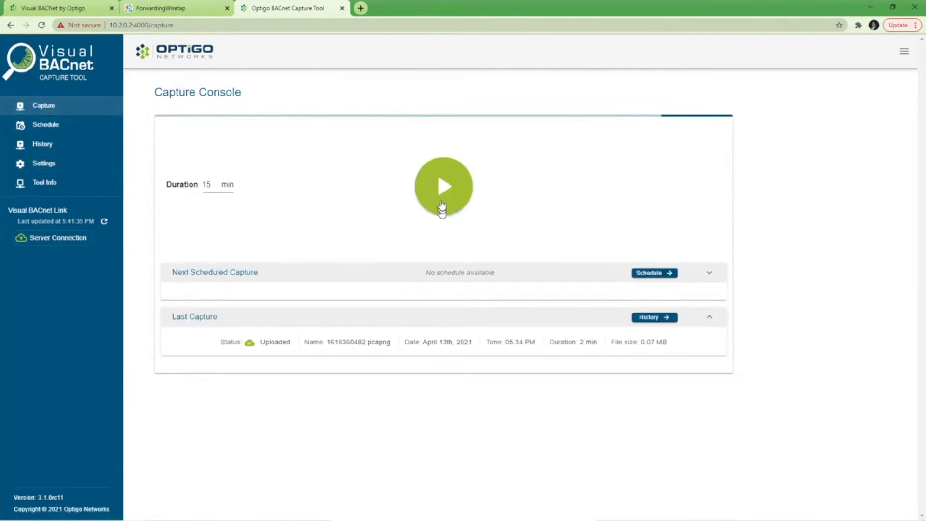
# Start the 15-minute packet capture from the Capture Console
pyautogui.click(441, 203)
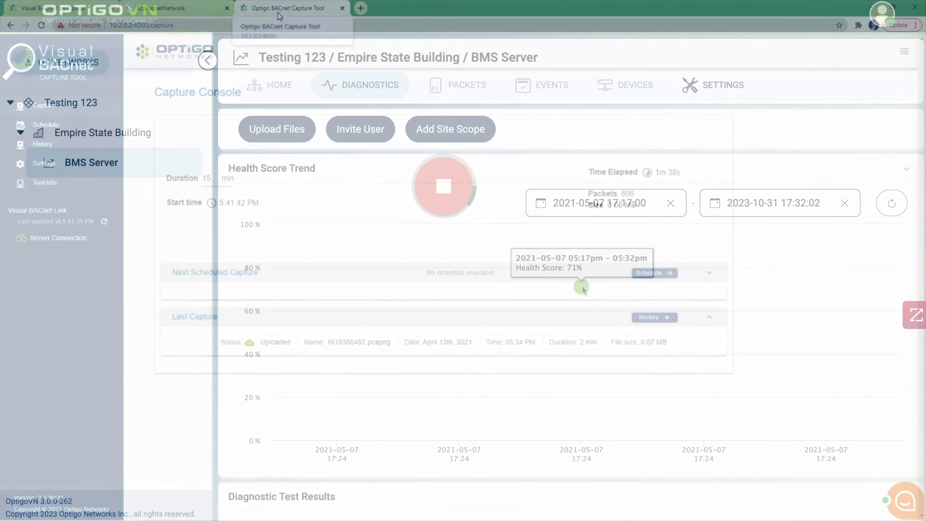
pyautogui.scroll(-7, 582, 285)
# Scroll the BMS Server Diagnostic Test Results down to the device discovery checks
pyautogui.scroll(1, 587, 252)
pyautogui.scroll(-5, 587, 253)
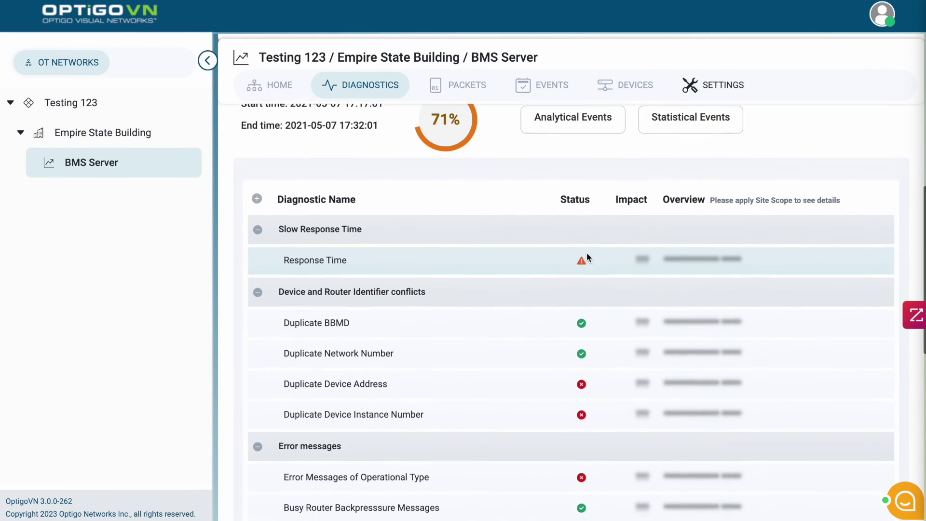
pyautogui.scroll(-5, 587, 254)
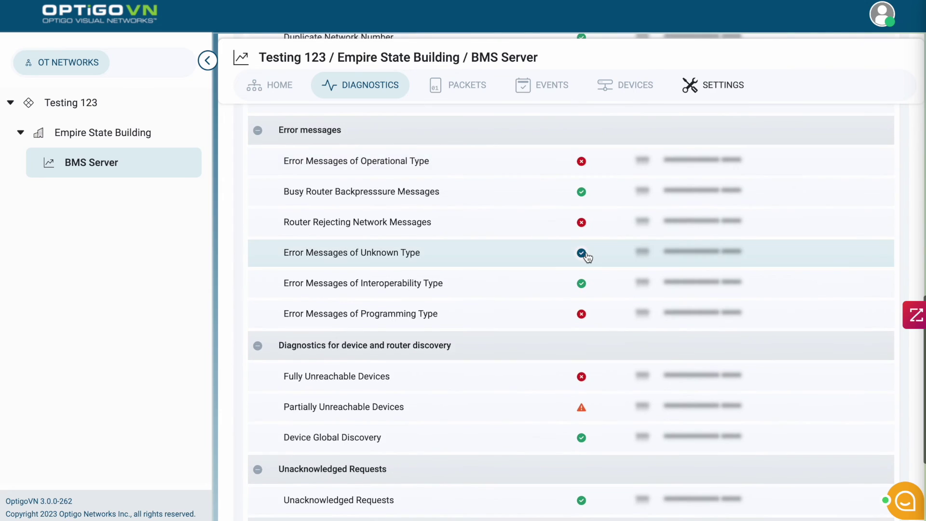